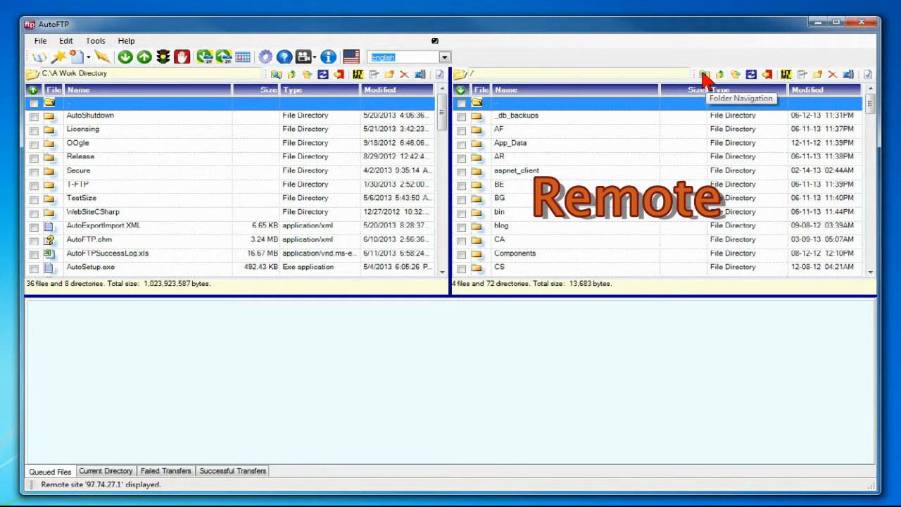
Browse the remote site's folder tree and choose the BE directory as the remote location.
{"action": "left_click", "coordinate": [704, 75]}
{"action": "left_click_drag", "start_coordinate": [486, 141], "coordinate": [732, 94]}
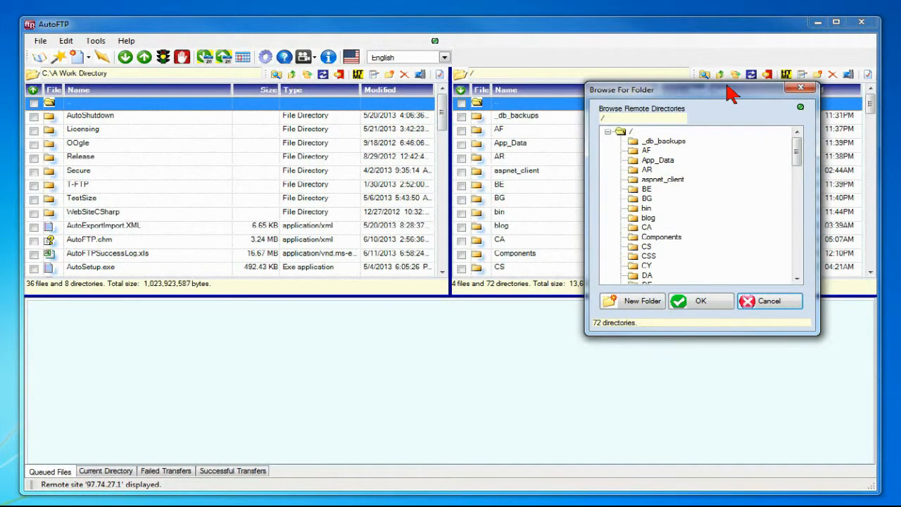
{"action": "left_click", "coordinate": [633, 190]}
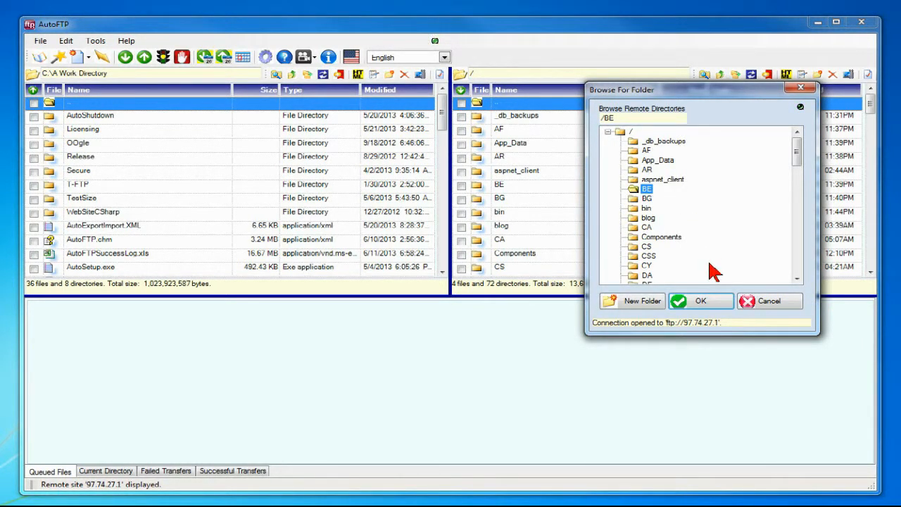
{"action": "left_click", "coordinate": [704, 302]}
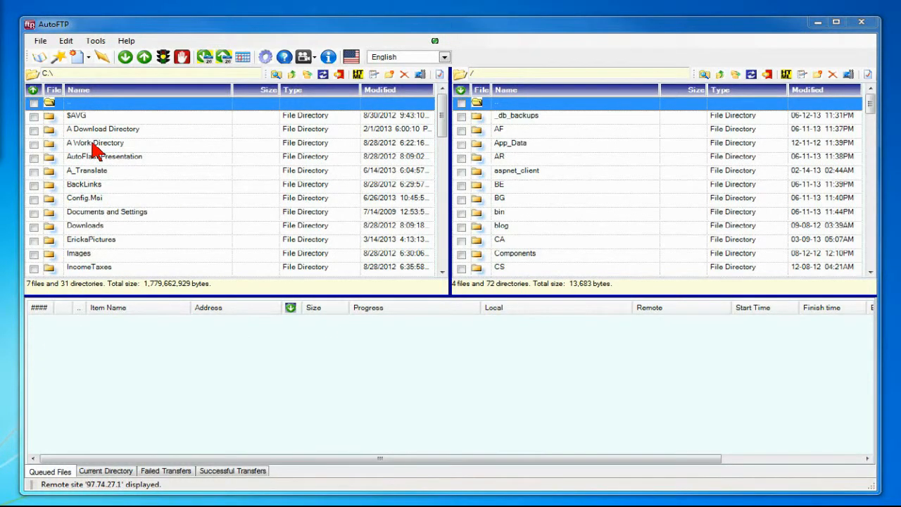
Open A Work Directory in the local file list and the BE folder in the remote file list.
{"action": "left_click", "coordinate": [60, 152]}
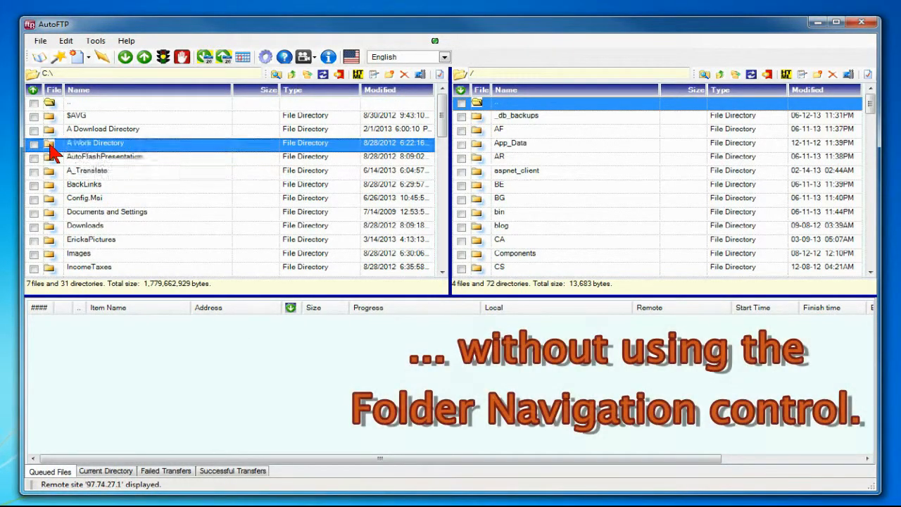
{"action": "double_click", "coordinate": [53, 151]}
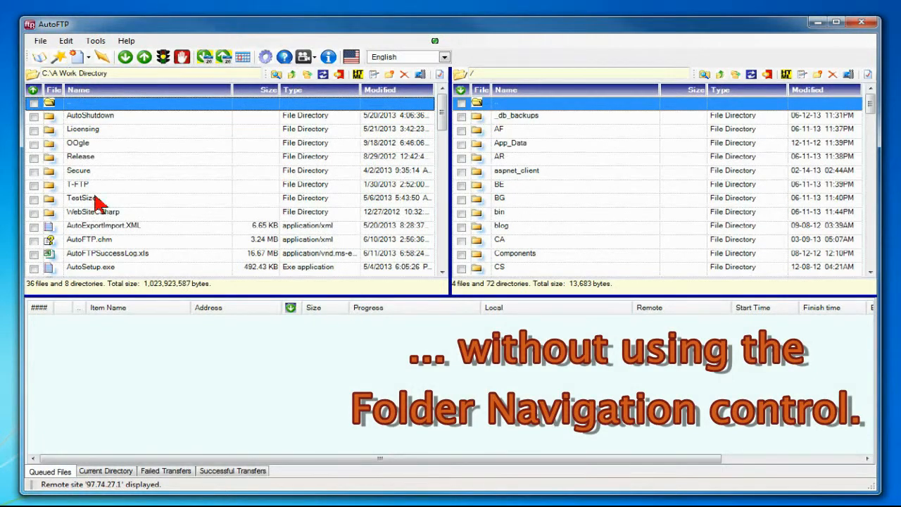
{"action": "left_click", "coordinate": [583, 192]}
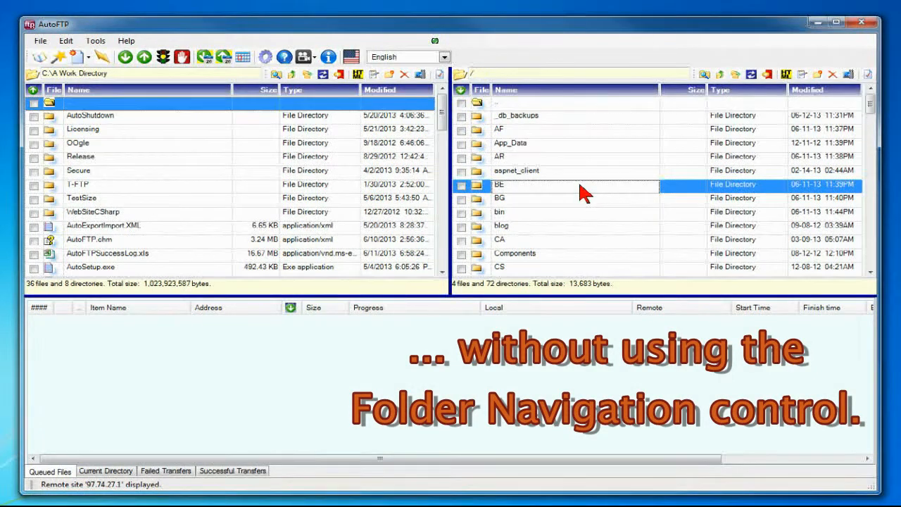
{"action": "double_click", "coordinate": [479, 192]}
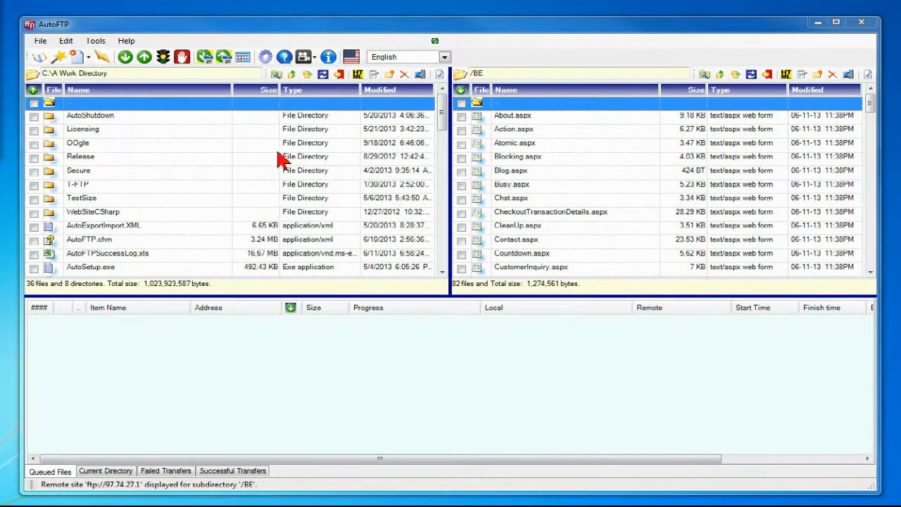
Move the local listing up to C:\ and the remote listing up from /BE to the root directory.
{"action": "left_click", "coordinate": [291, 74]}
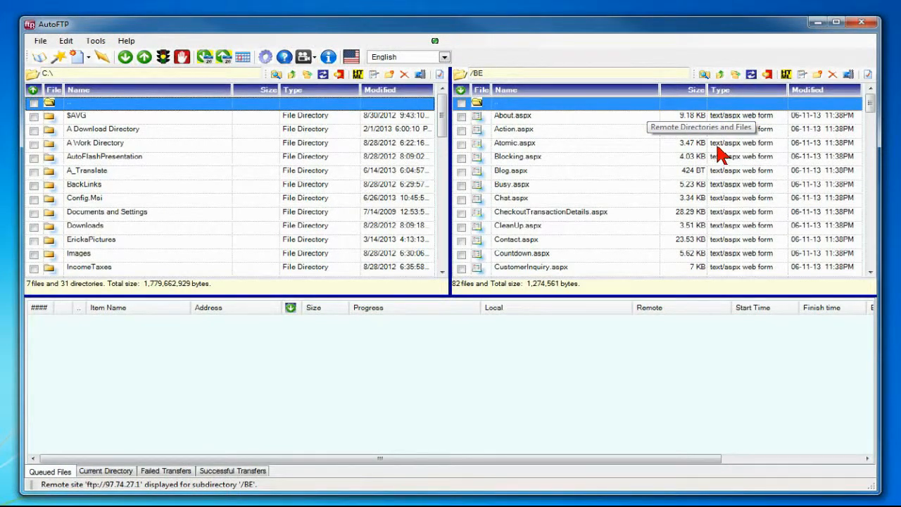
{"action": "left_click", "coordinate": [721, 75]}
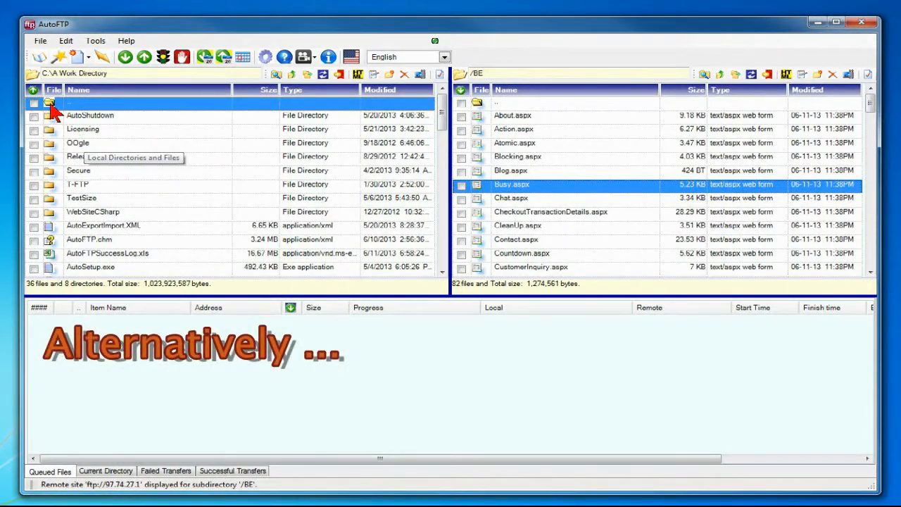
{"action": "double_click", "coordinate": [51, 107]}
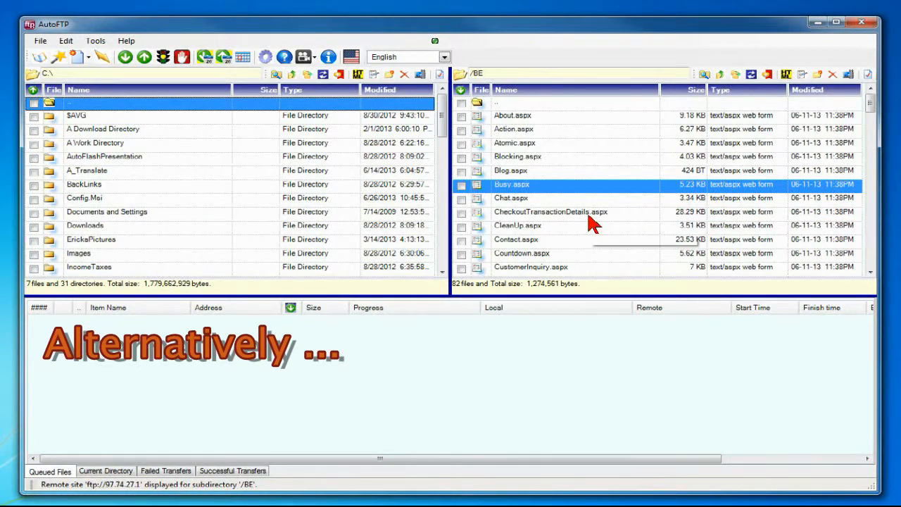
{"action": "double_click", "coordinate": [479, 106]}
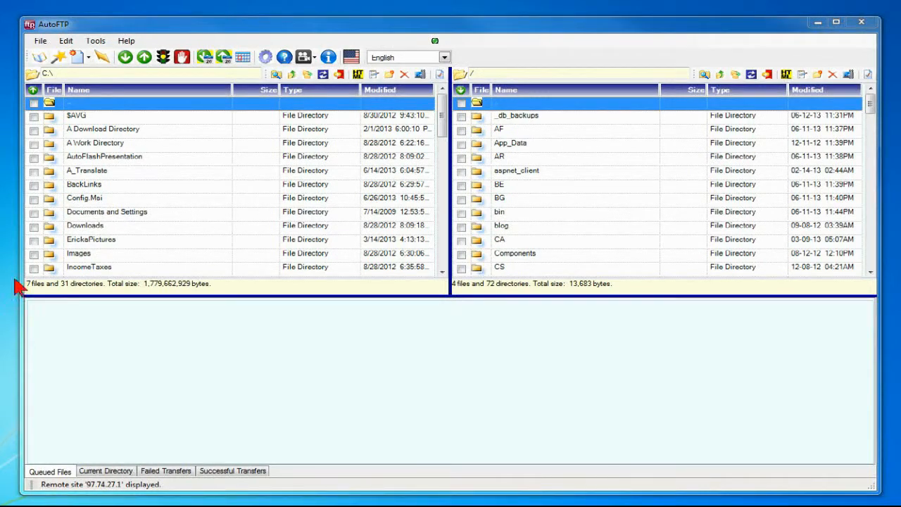
Enter the local A Work Directory from C:\ and the remote BE directory from the root.
{"action": "left_click", "coordinate": [173, 147]}
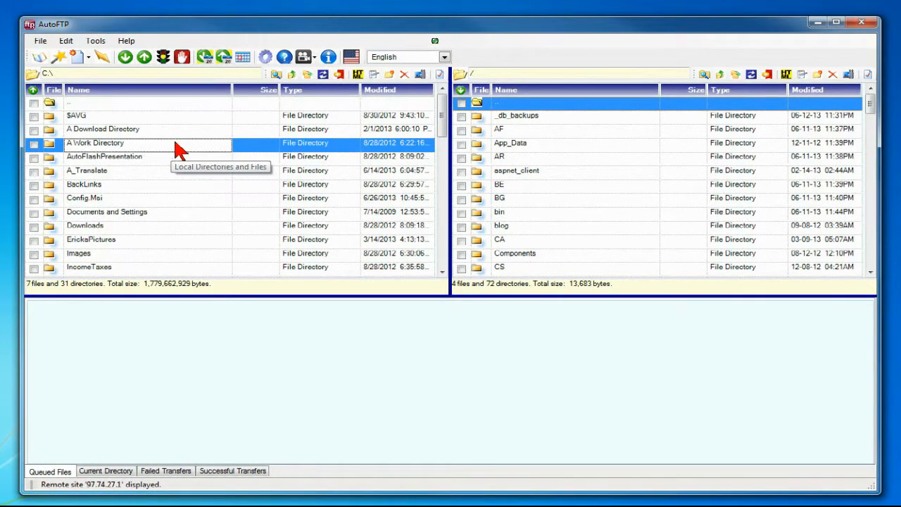
{"action": "left_click", "coordinate": [308, 75]}
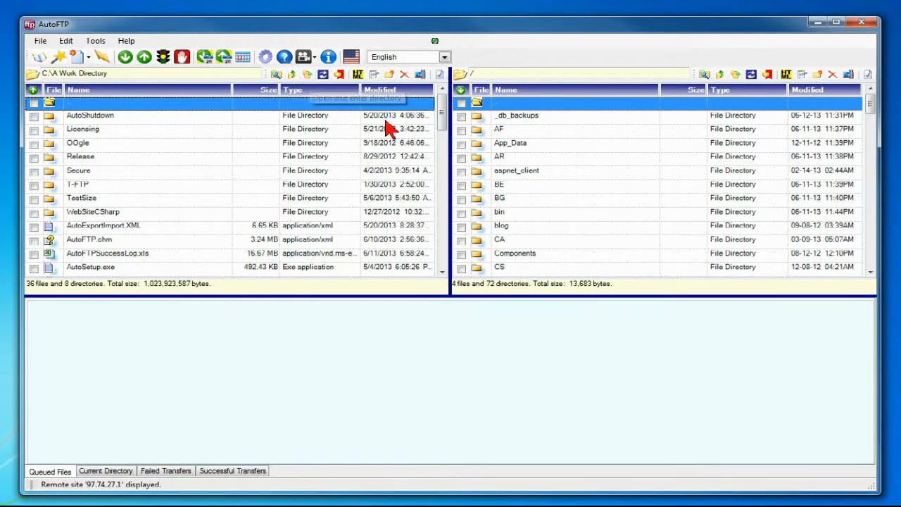
{"action": "double_click", "coordinate": [476, 188]}
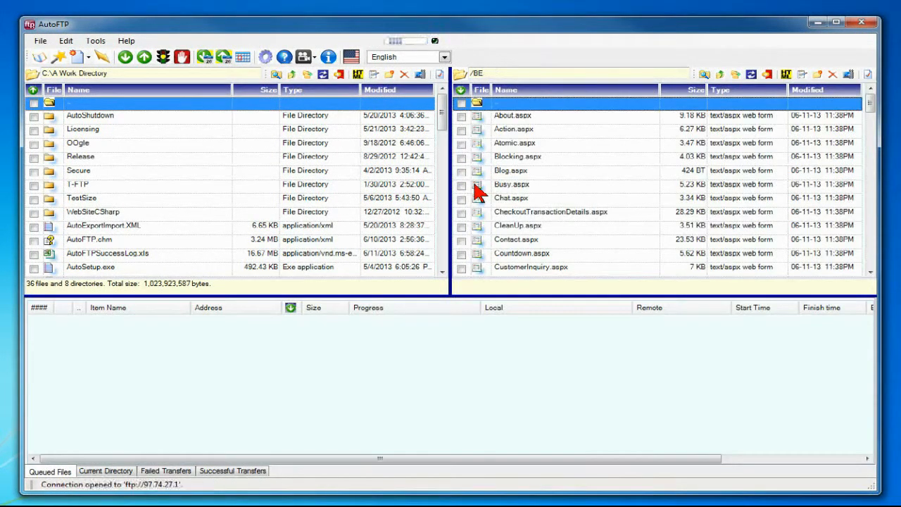
Return the local listing to C:\ and check the folders A Download Directory through A_Translate and Downloads through IncomeTaxes.
{"action": "double_click", "coordinate": [51, 106]}
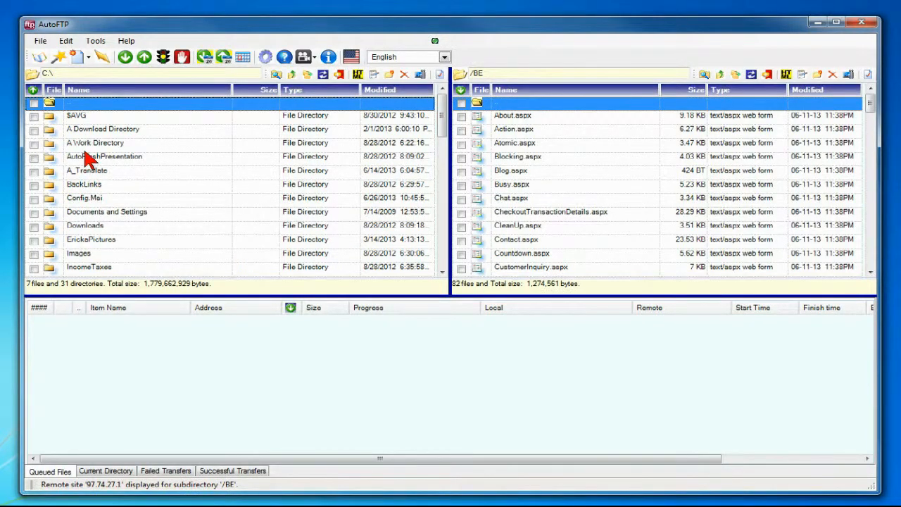
{"action": "left_click", "coordinate": [88, 143]}
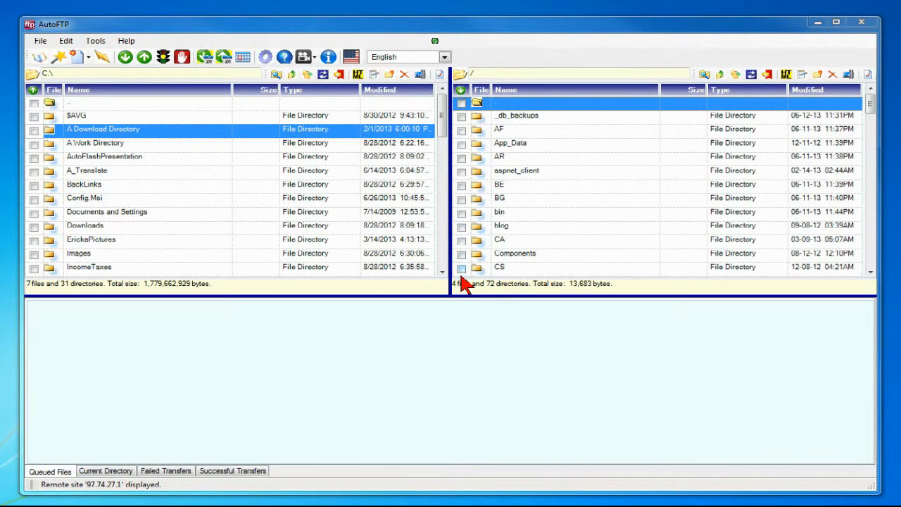
{"action": "left_click", "coordinate": [34, 130]}
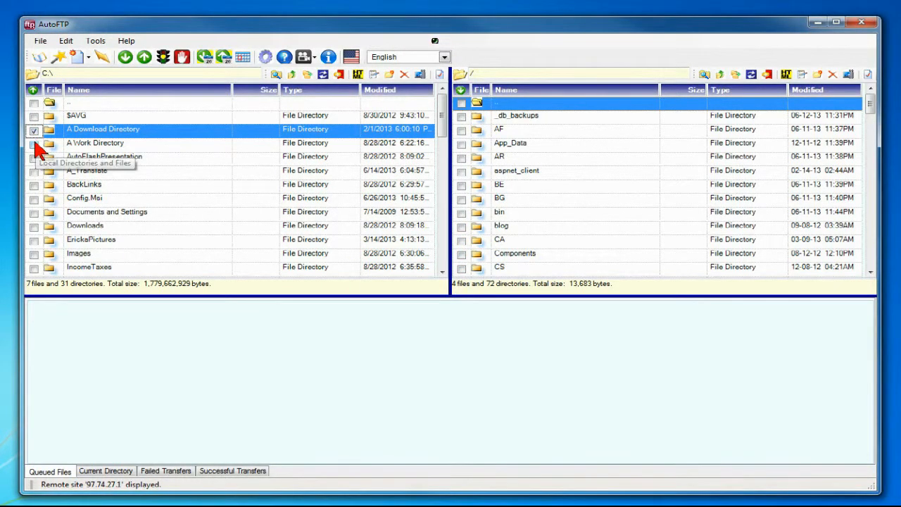
{"action": "left_click", "coordinate": [34, 144]}
{"action": "left_click", "coordinate": [36, 158]}
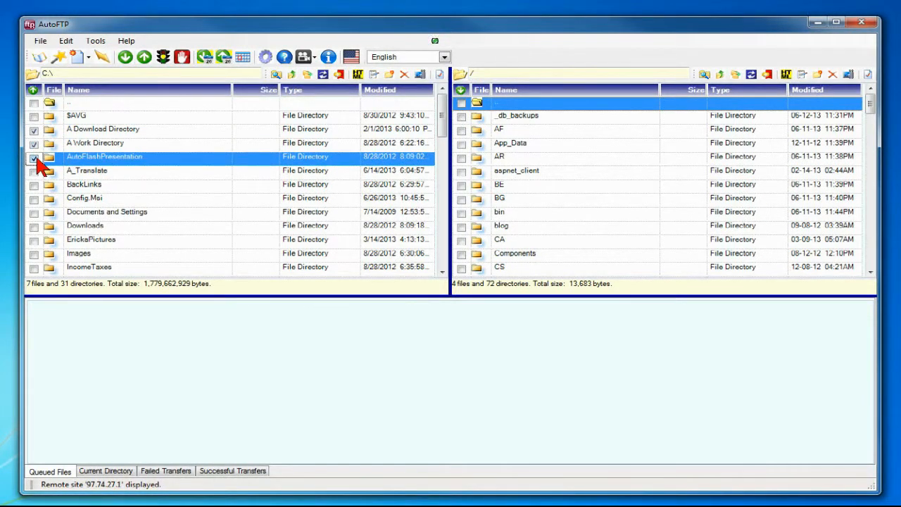
{"action": "left_click", "coordinate": [34, 172]}
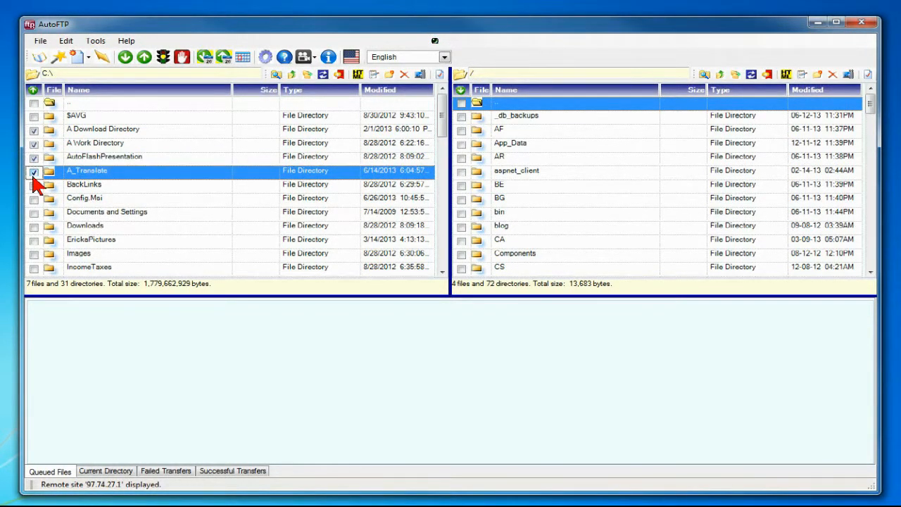
{"action": "left_click", "coordinate": [33, 225]}
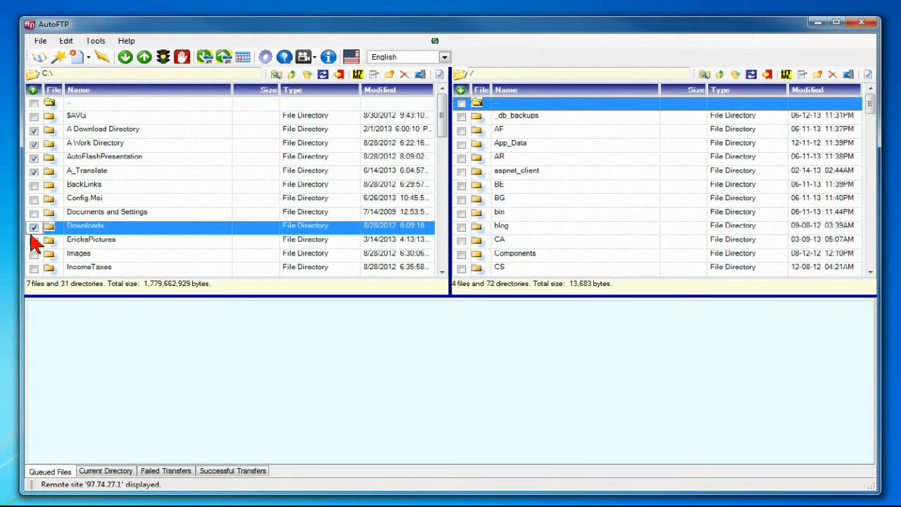
{"action": "left_click", "coordinate": [33, 238]}
{"action": "left_click", "coordinate": [34, 242]}
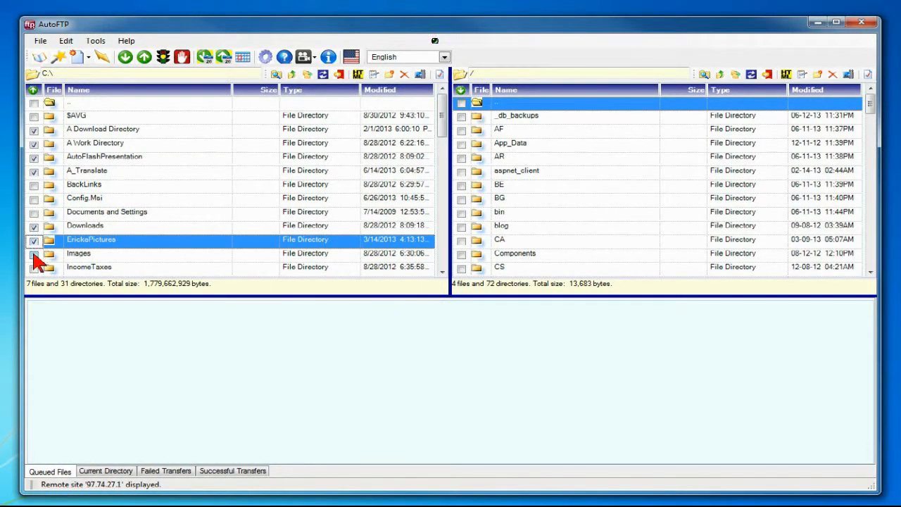
{"action": "left_click", "coordinate": [34, 255]}
{"action": "left_click", "coordinate": [33, 268]}
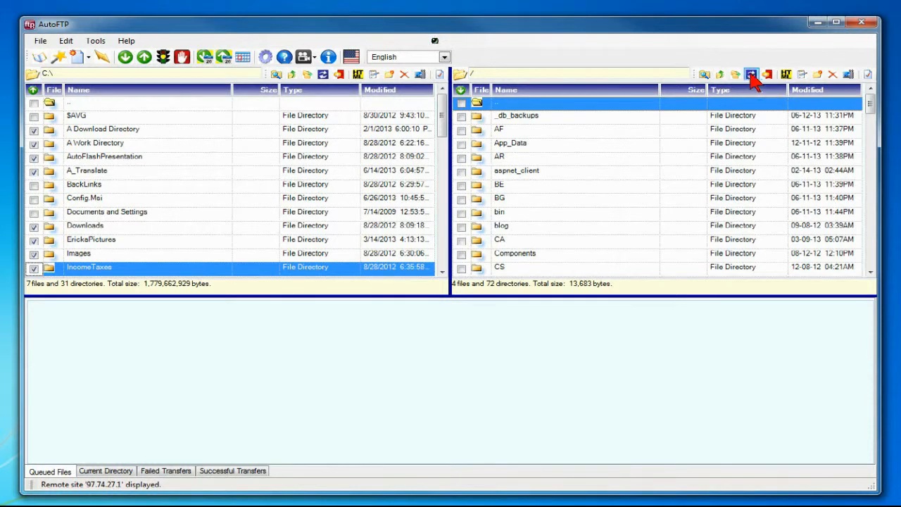
Check all items in the remote root directory, except for _db_backups, App_Data, blog and Downloads.
{"action": "left_click", "coordinate": [749, 74]}
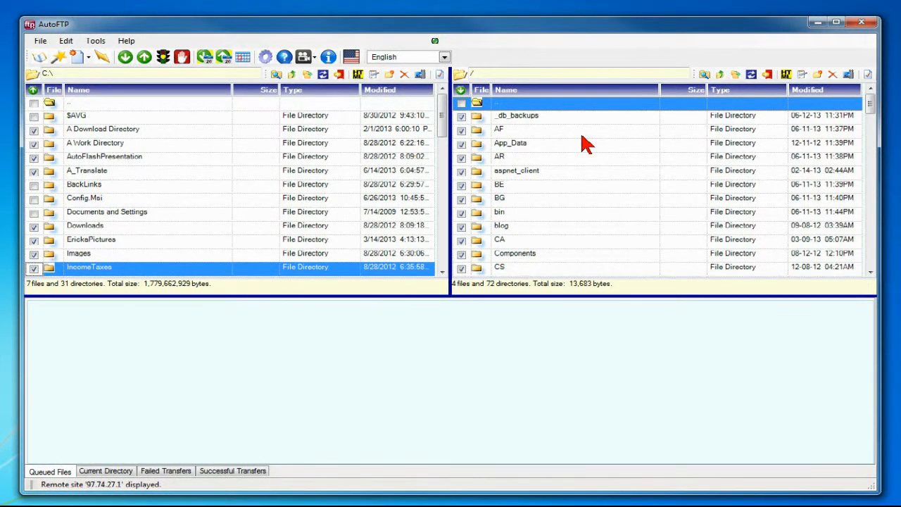
{"action": "left_click", "coordinate": [462, 117]}
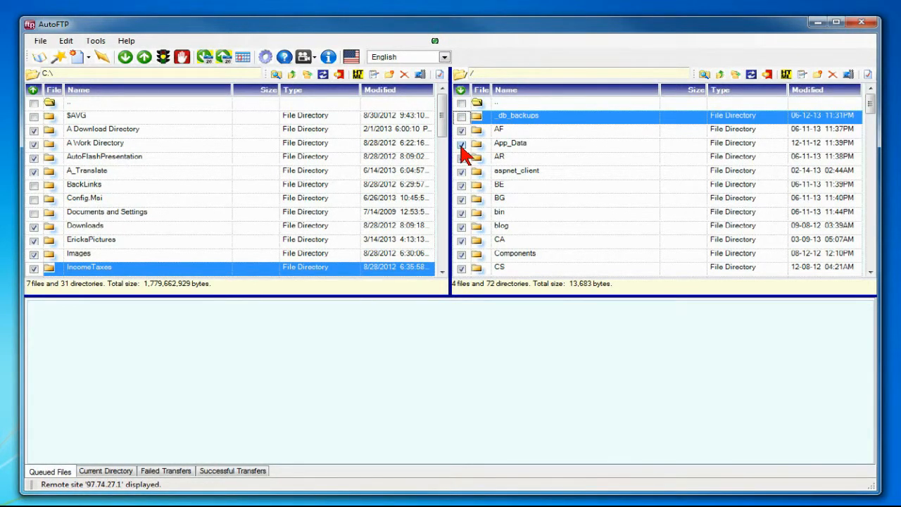
{"action": "left_click", "coordinate": [462, 145]}
{"action": "left_click", "coordinate": [462, 227]}
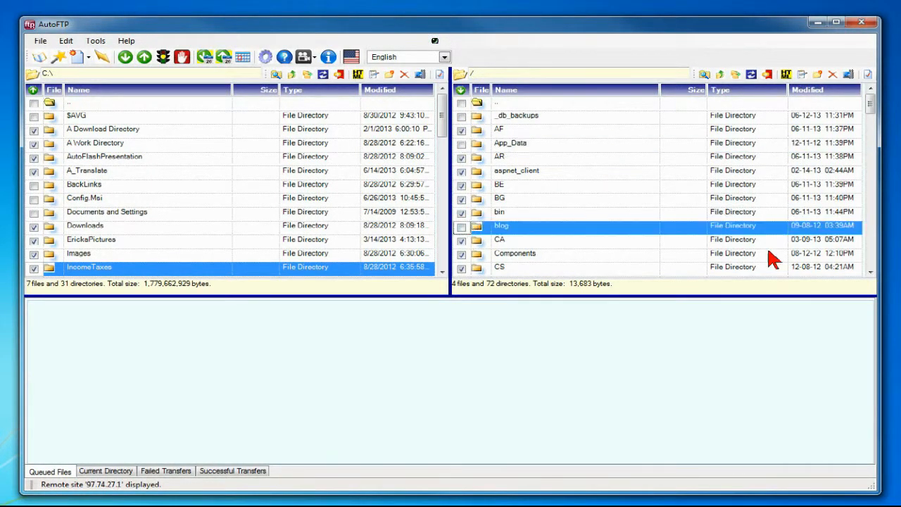
{"action": "left_click_drag", "start_coordinate": [871, 105], "coordinate": [871, 123]}
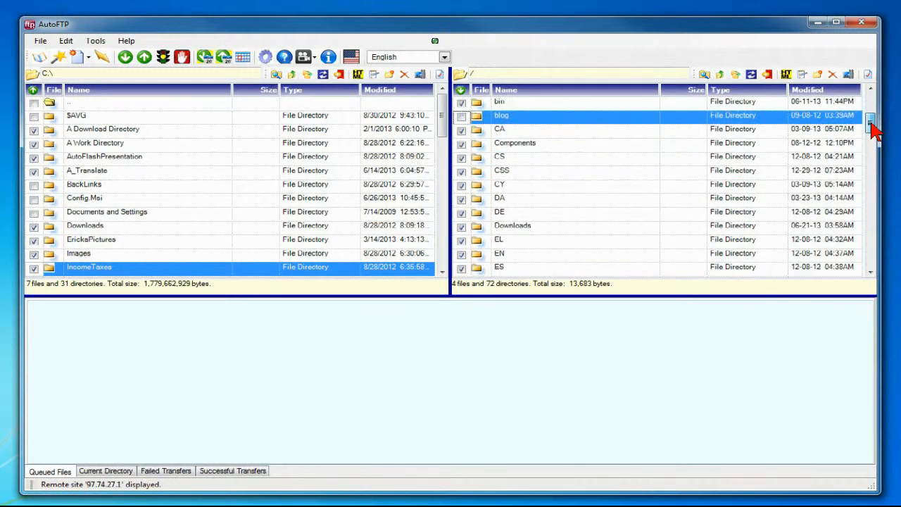
{"action": "left_click", "coordinate": [462, 228]}
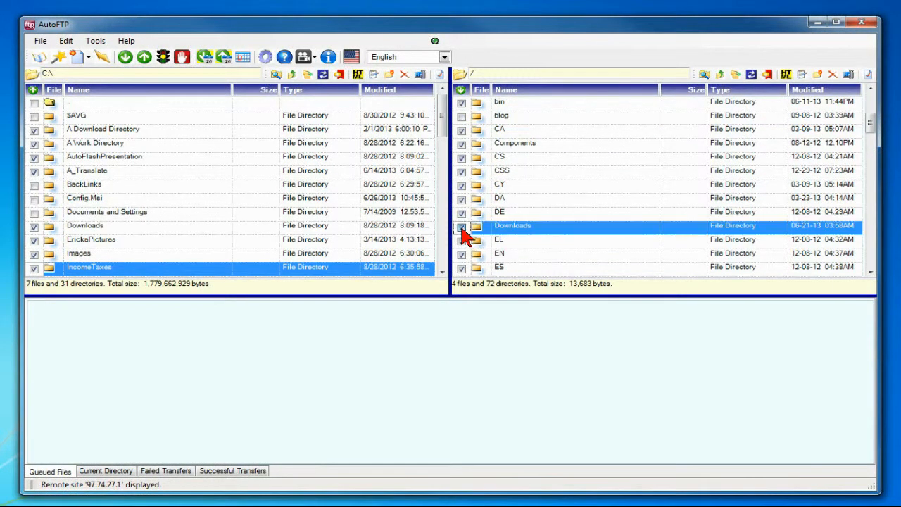
{"action": "left_click_drag", "start_coordinate": [870, 125], "coordinate": [871, 99]}
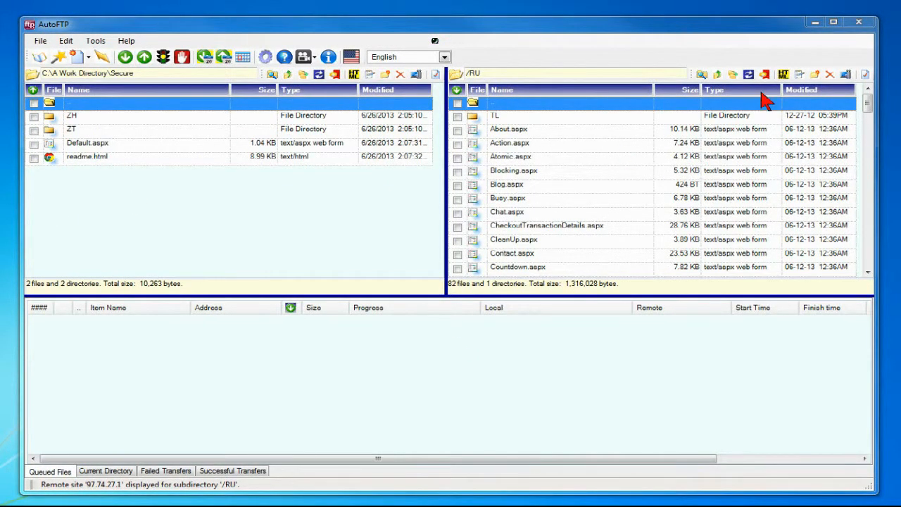
Save a bookmark named RU to Secure Bookmark linking C:\A Work Directory\Secure with /RU, and confirm with that bookmark selected.
{"action": "left_click", "coordinate": [335, 76]}
{"action": "left_click_drag", "start_coordinate": [186, 115], "coordinate": [477, 147]}
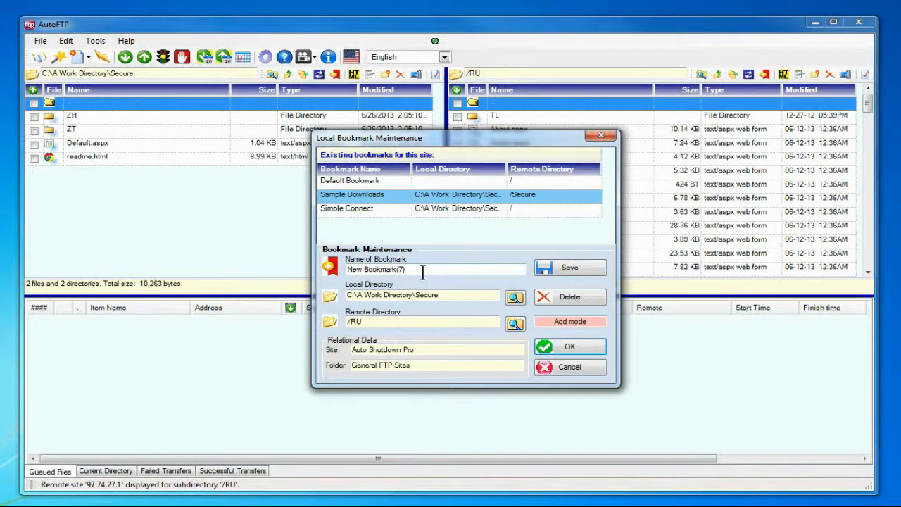
{"action": "left_click_drag", "start_coordinate": [423, 273], "coordinate": [310, 279]}
{"action": "key", "text": "BackSpace"}
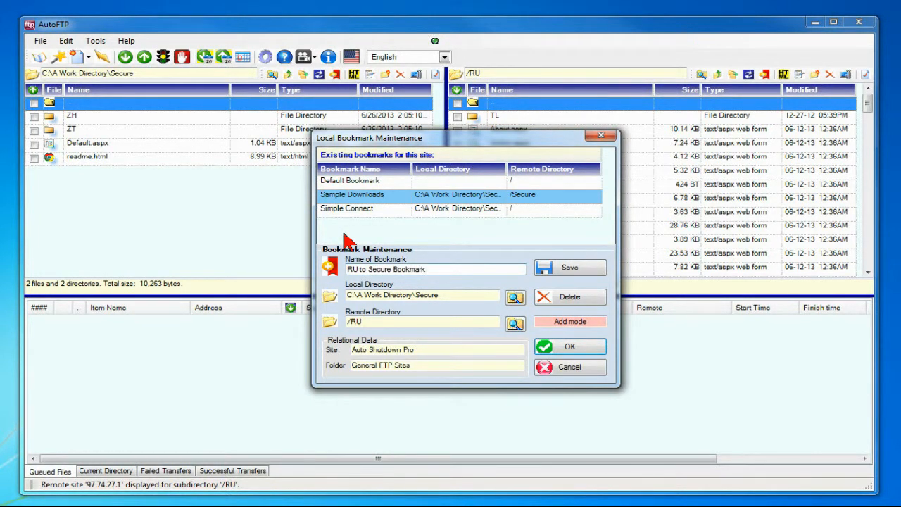
{"action": "left_click", "coordinate": [571, 274]}
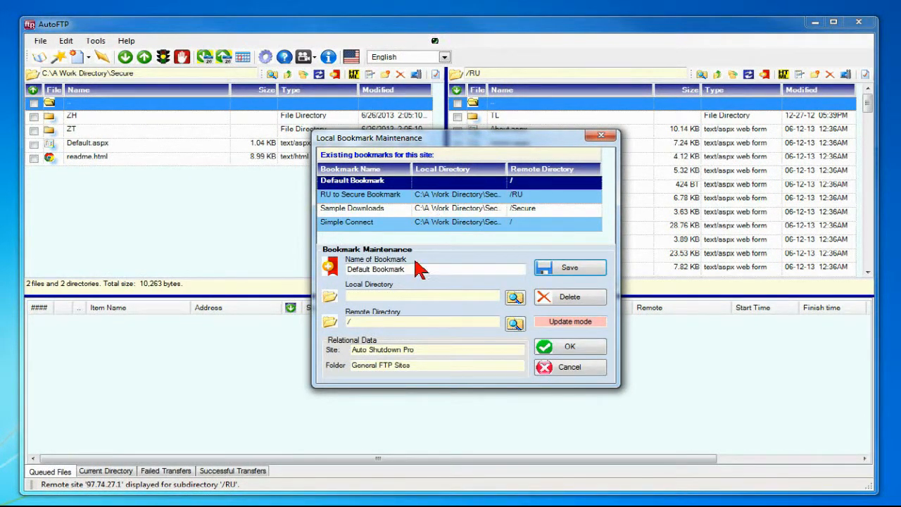
{"action": "left_click", "coordinate": [406, 199]}
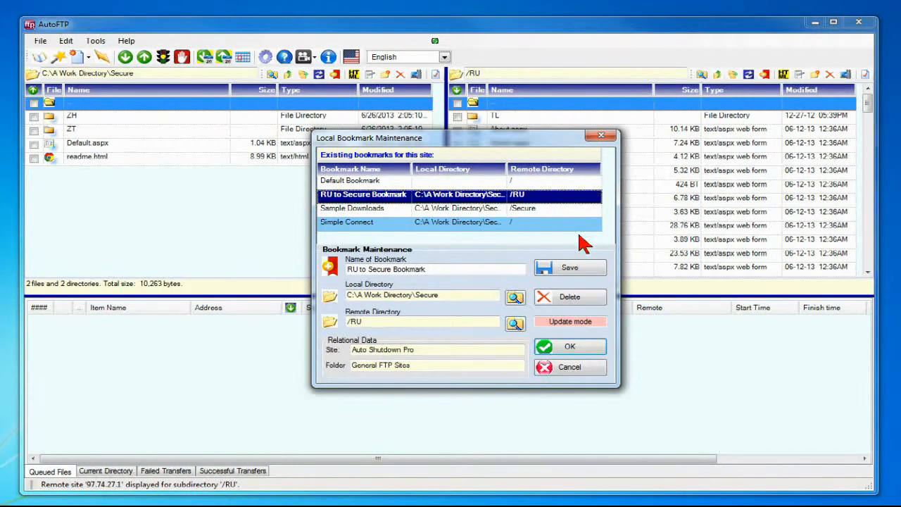
{"action": "left_click", "coordinate": [572, 348]}
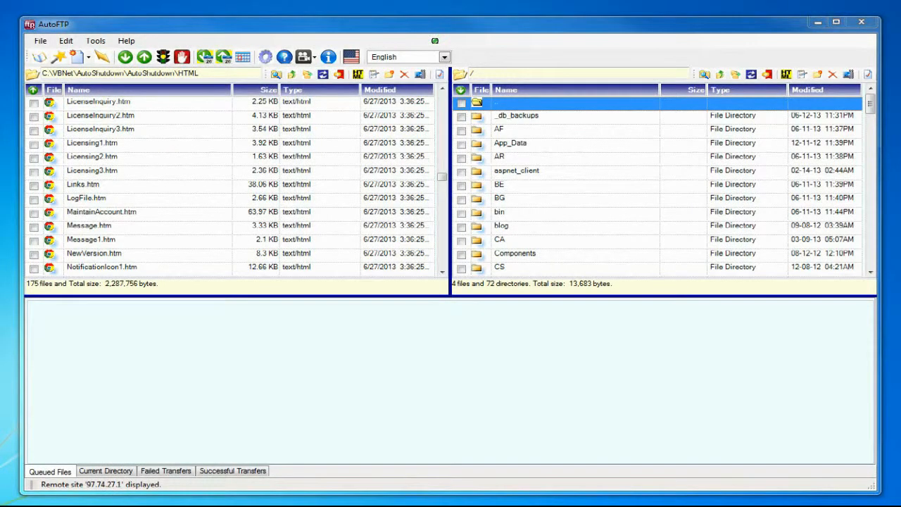
Open the local file Links.htm in the HTML editor.
{"action": "left_click", "coordinate": [146, 186]}
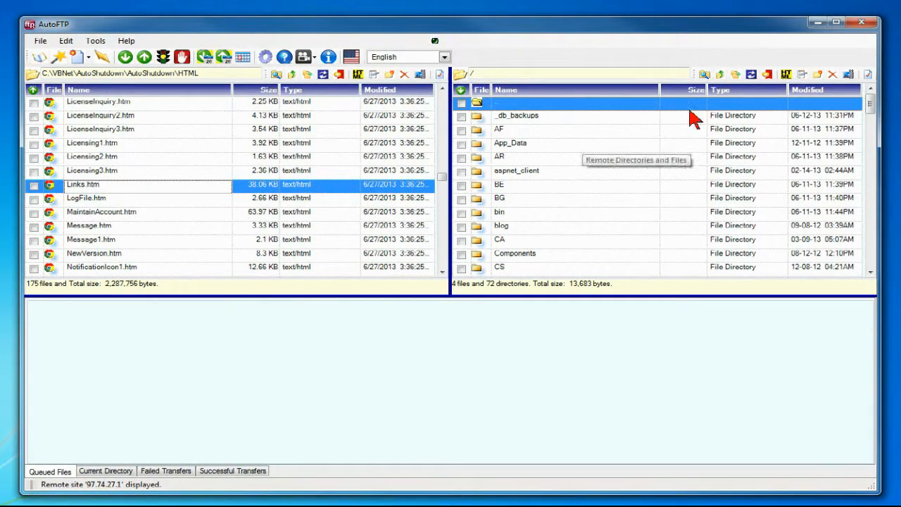
{"action": "left_click", "coordinate": [359, 75]}
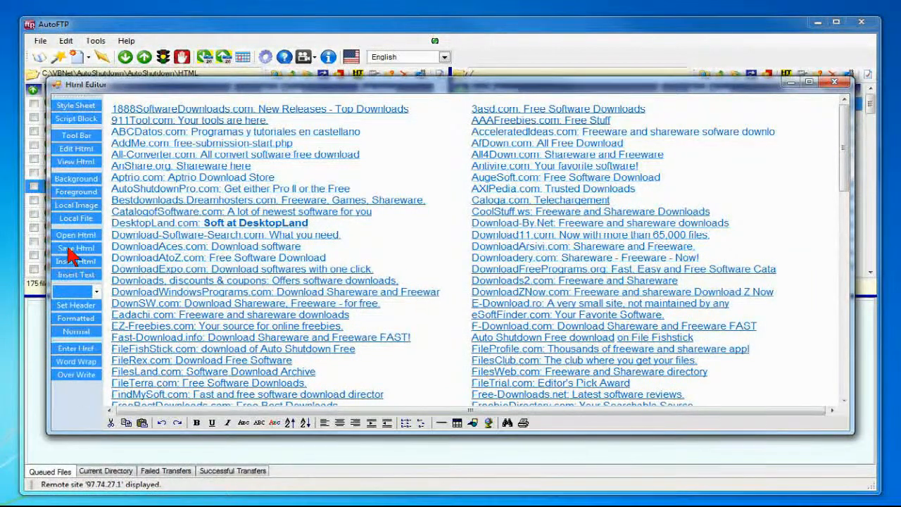
Open the HTML source of Links.htm, accept it back into the editor, and choose to open an HTML file.
{"action": "left_click", "coordinate": [78, 149]}
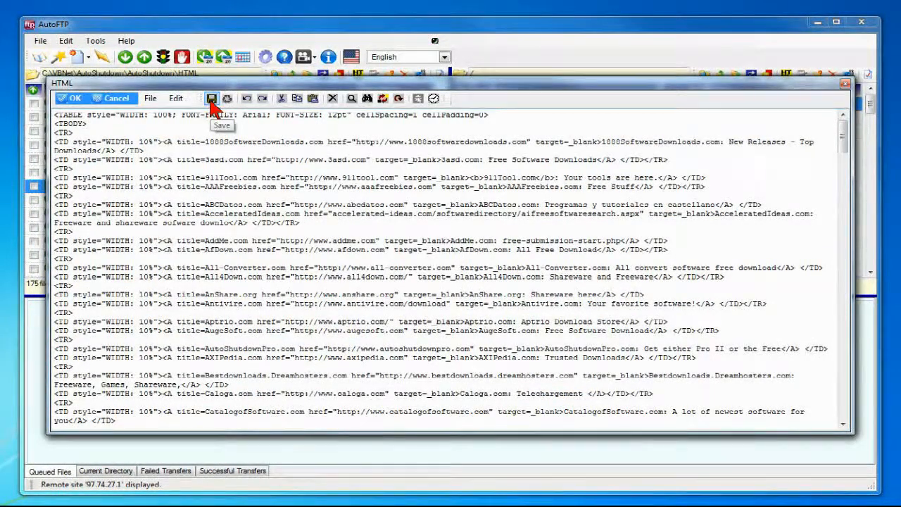
{"action": "left_click", "coordinate": [73, 98]}
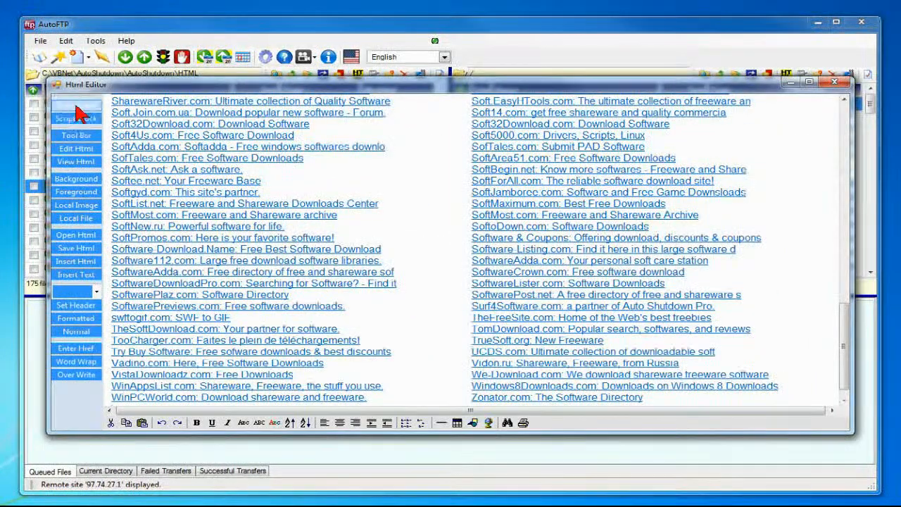
{"action": "left_click", "coordinate": [76, 235]}
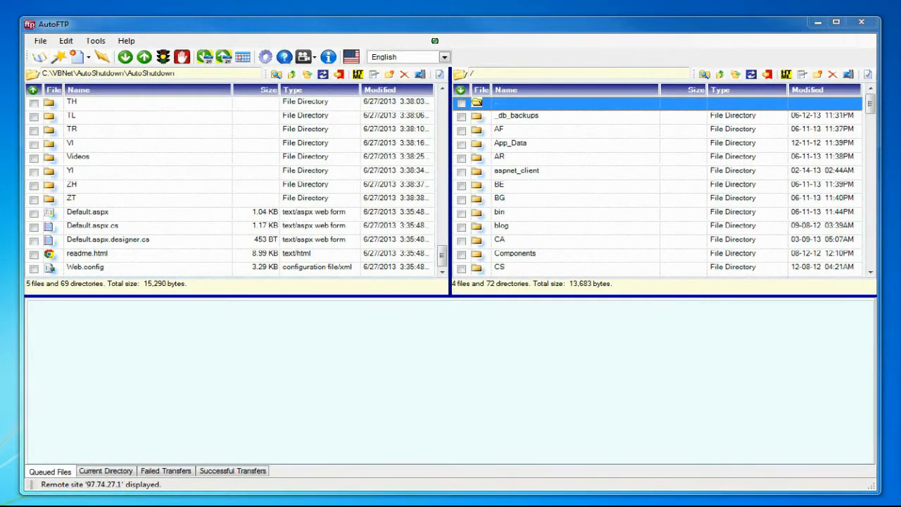
Open the local file Web.config from C:\VBNet\AutoShutdown\AutoShutdown in the text editor and save it.
{"action": "left_click", "coordinate": [165, 271]}
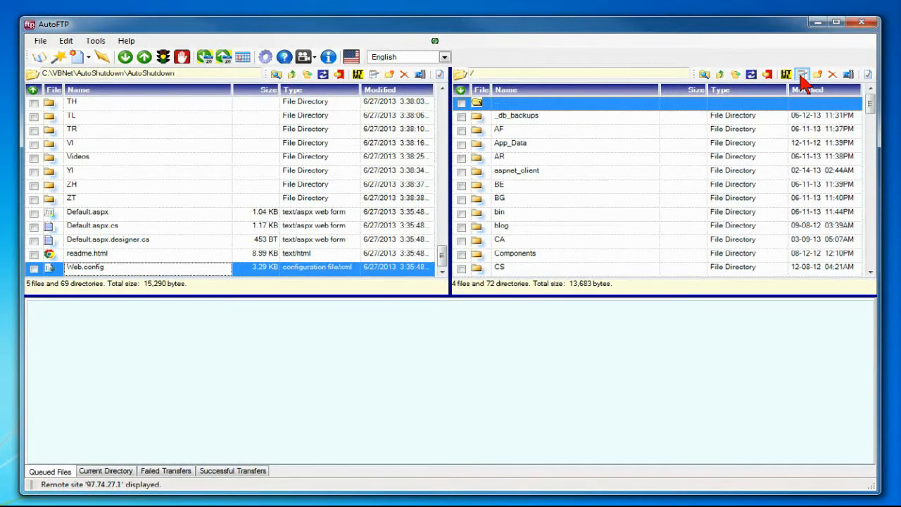
{"action": "left_click", "coordinate": [374, 75]}
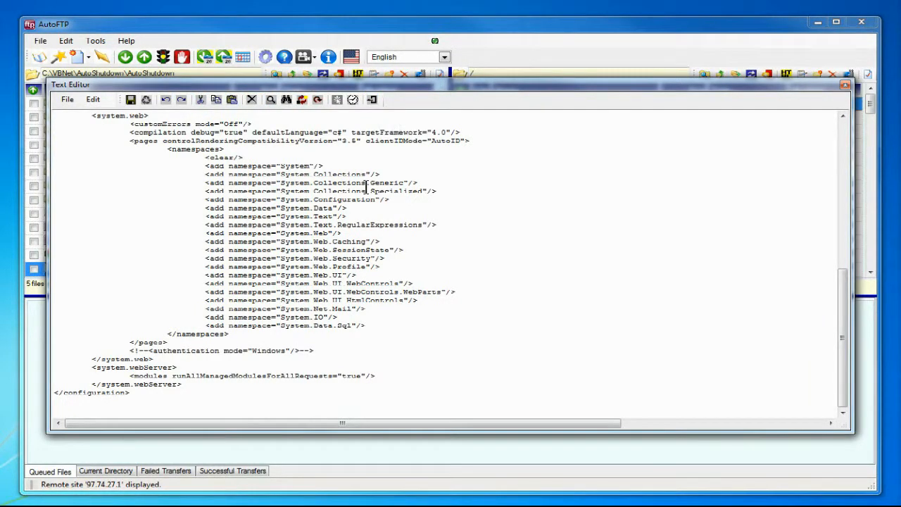
{"action": "left_click", "coordinate": [131, 100]}
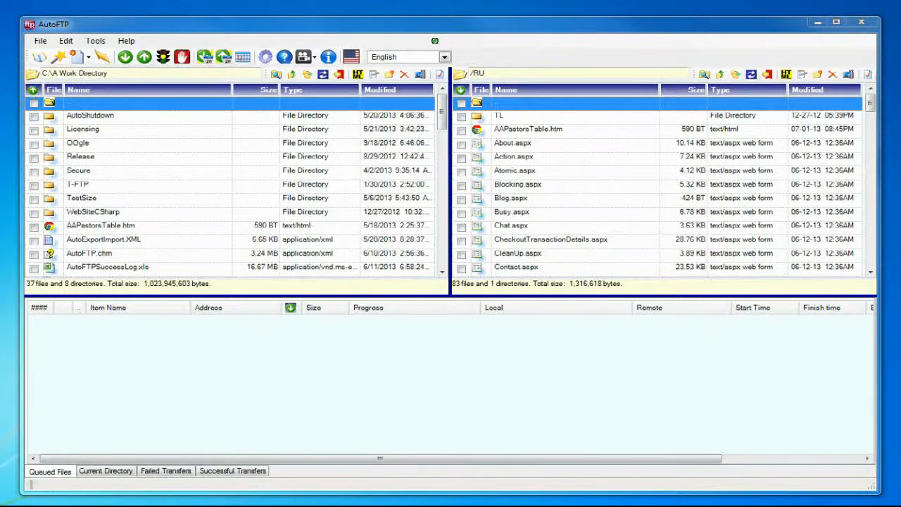
Create a remote folder named PastorsFolder in the /RU directory.
{"action": "left_click", "coordinate": [818, 75]}
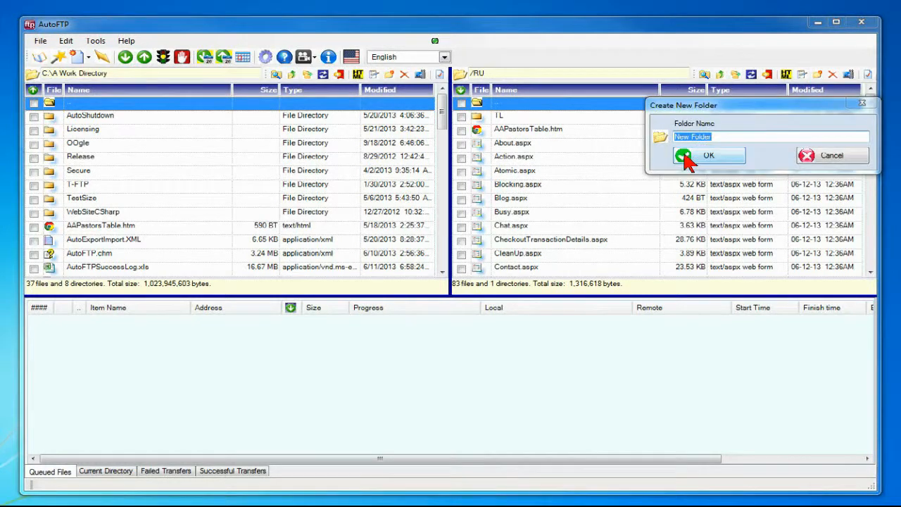
{"action": "type", "text": "Pastors"}
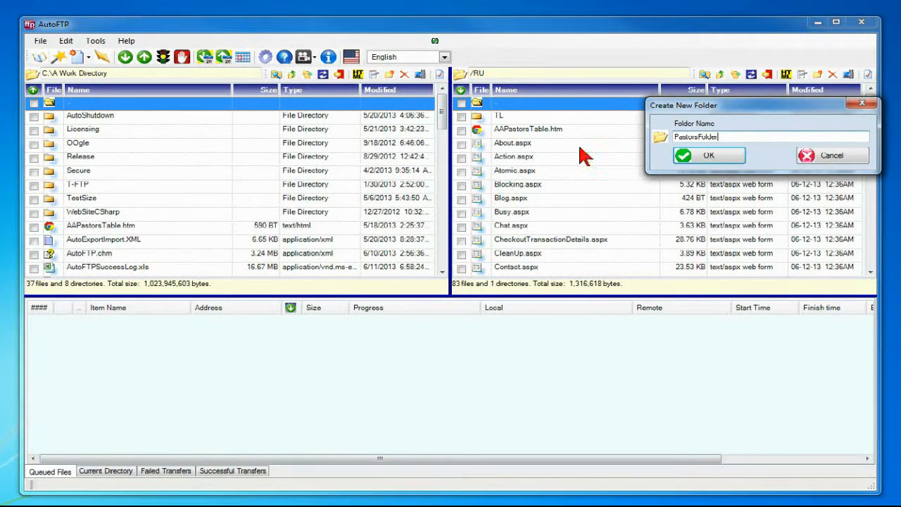
{"action": "left_click", "coordinate": [722, 157]}
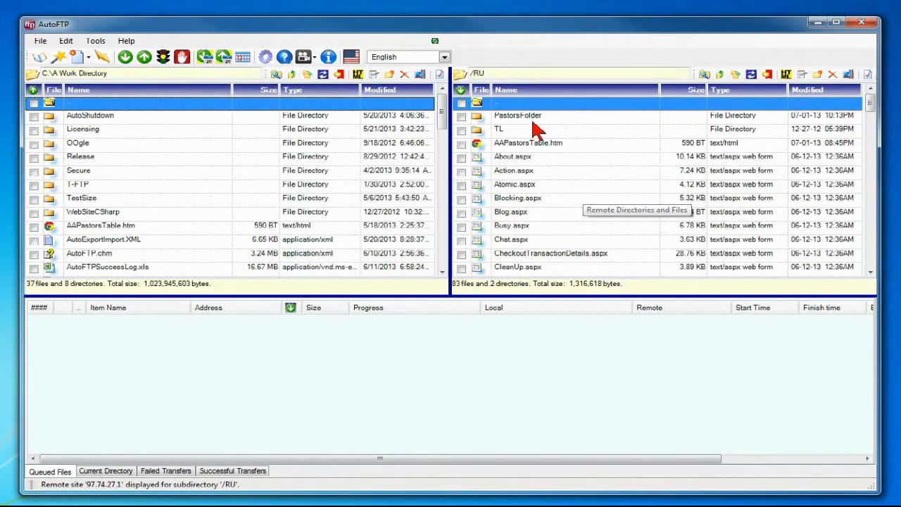
Create a local folder named PastorsFolder in C:\A Work Directory.
{"action": "left_click", "coordinate": [388, 74]}
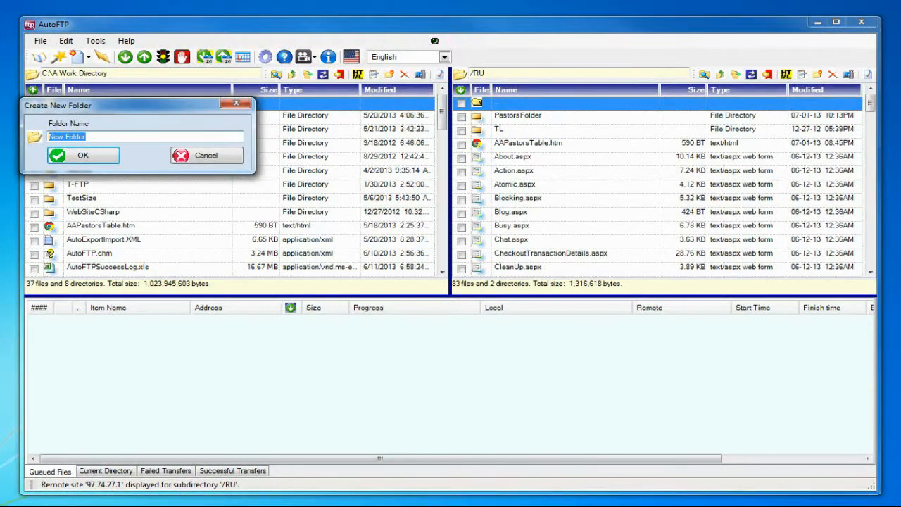
{"action": "type", "text": "Pastors"}
{"action": "left_click", "coordinate": [104, 157]}
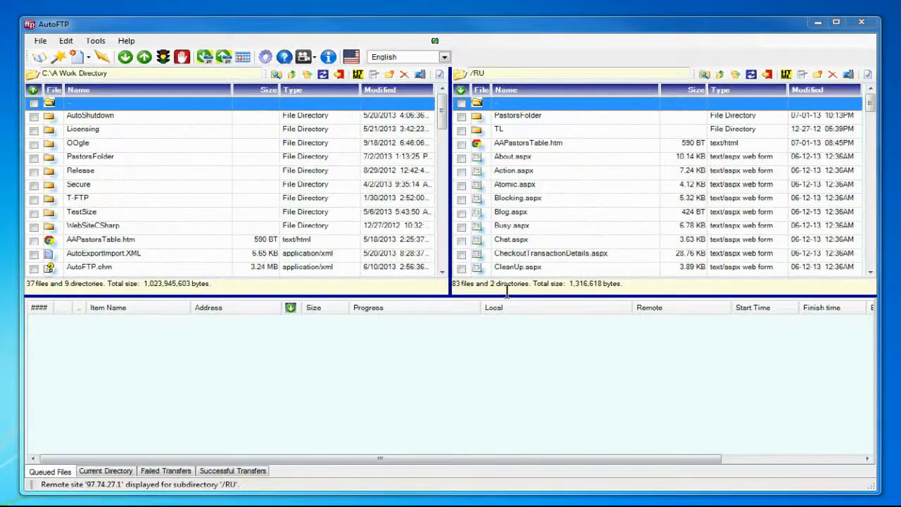
Delete the folders PastorsFolder and TL and the file AAPastorsTable.htm from the remote /RU directory.
{"action": "left_click", "coordinate": [462, 117]}
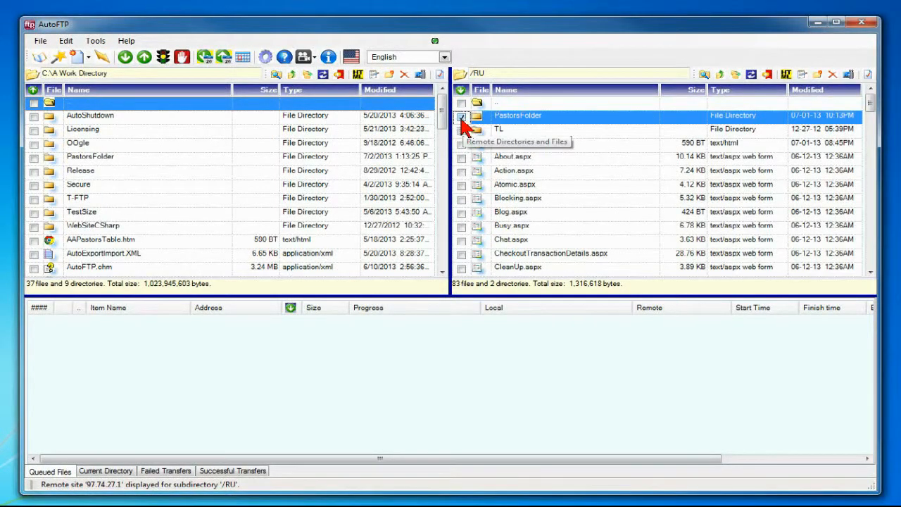
{"action": "left_click", "coordinate": [461, 131]}
{"action": "left_click", "coordinate": [461, 145]}
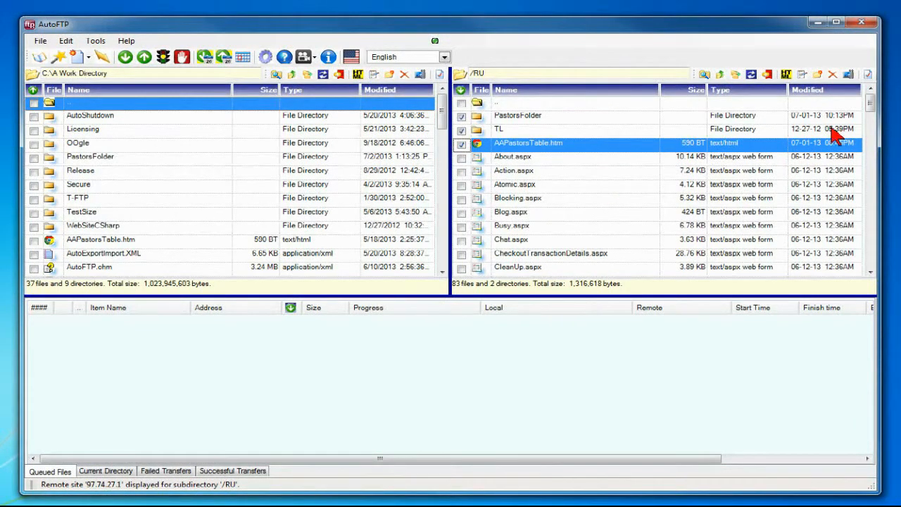
{"action": "left_click", "coordinate": [834, 75]}
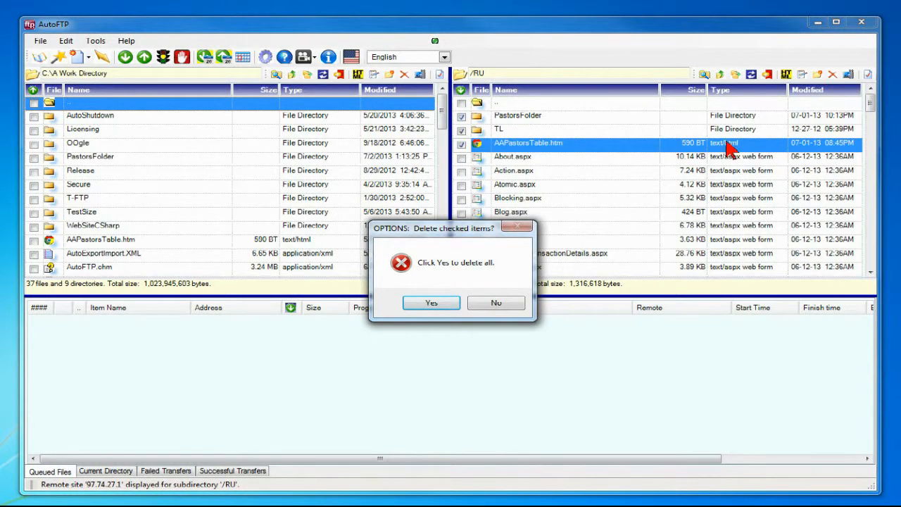
{"action": "left_click", "coordinate": [433, 304]}
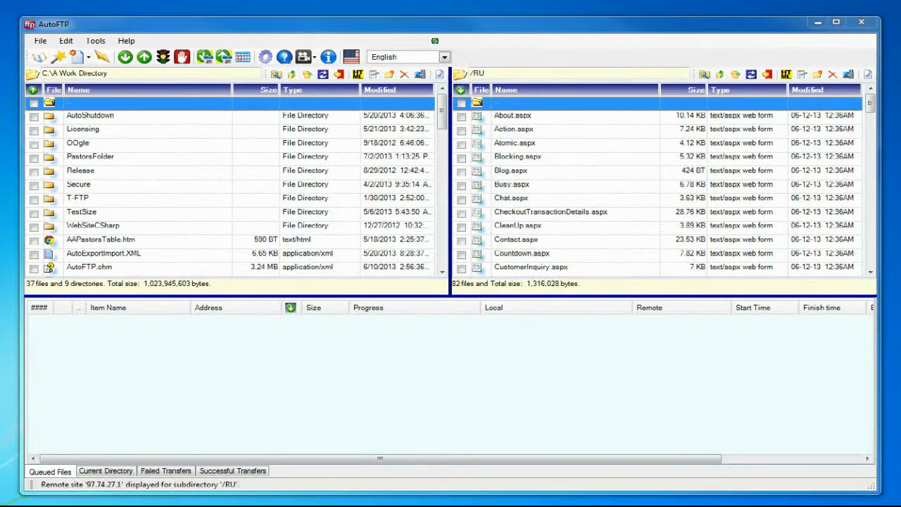
Delete the folder PastorsFolder and the file AAPastorsTable.htm from the local C:\A Work Directory.
{"action": "left_click", "coordinate": [38, 174]}
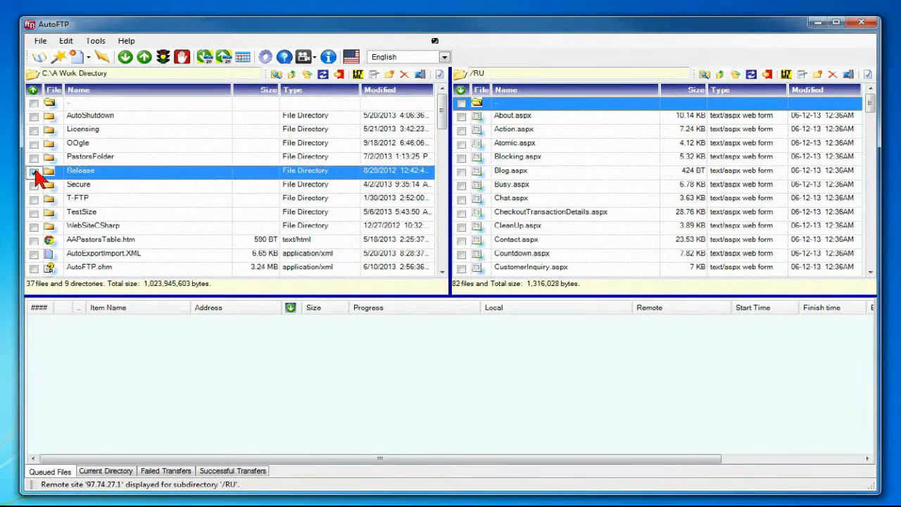
{"action": "left_click", "coordinate": [34, 158]}
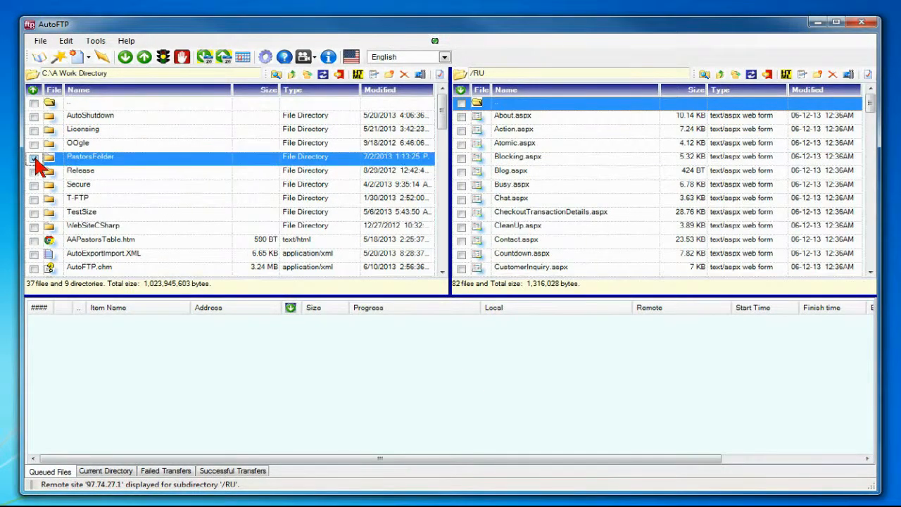
{"action": "left_click", "coordinate": [34, 240]}
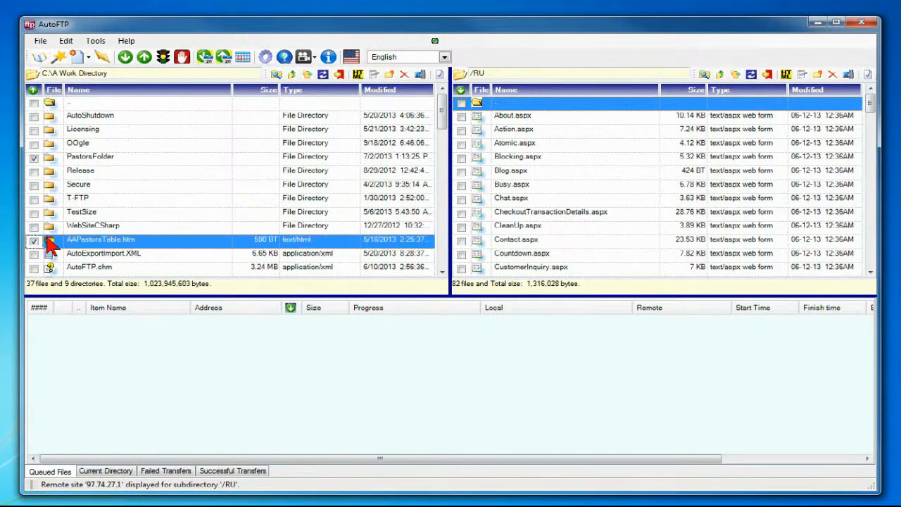
{"action": "left_click", "coordinate": [404, 74]}
{"action": "left_click", "coordinate": [430, 303]}
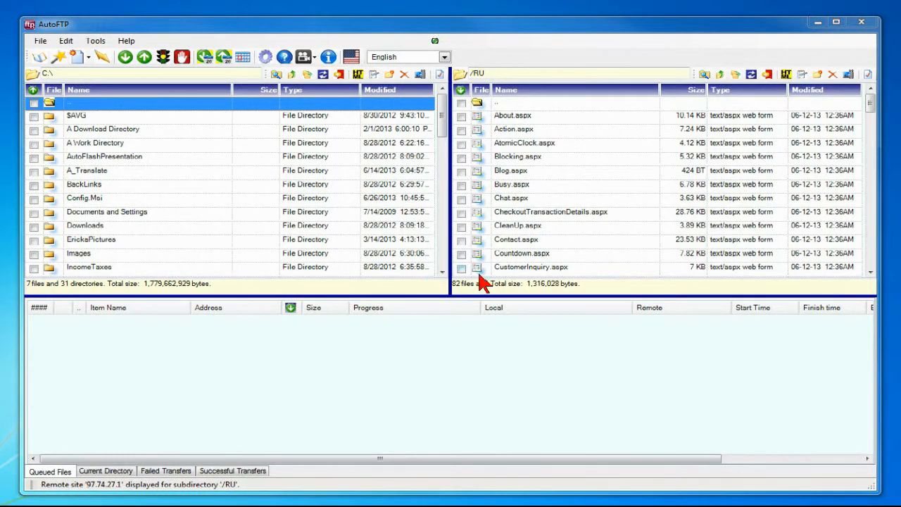
Rename the remote file AtomicClock.aspx in /RU to Atomic.aspx.
{"action": "left_click", "coordinate": [576, 148]}
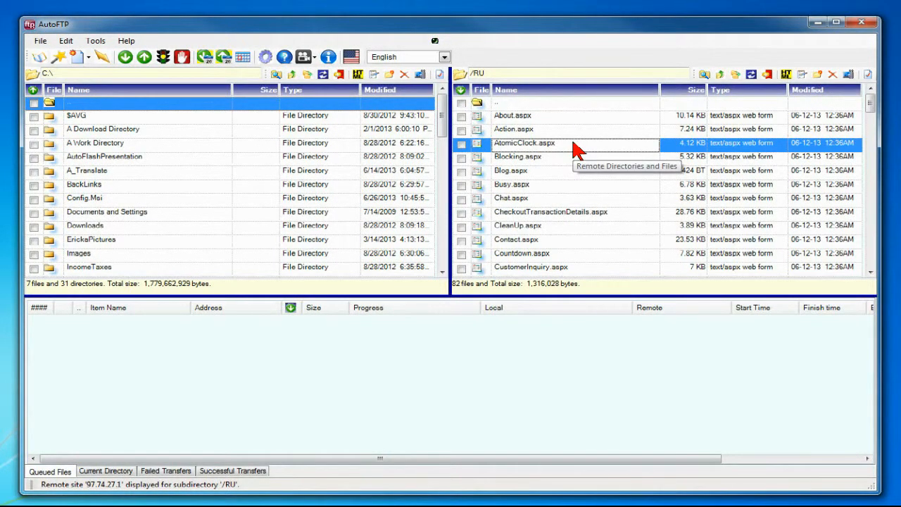
{"action": "left_click", "coordinate": [849, 75]}
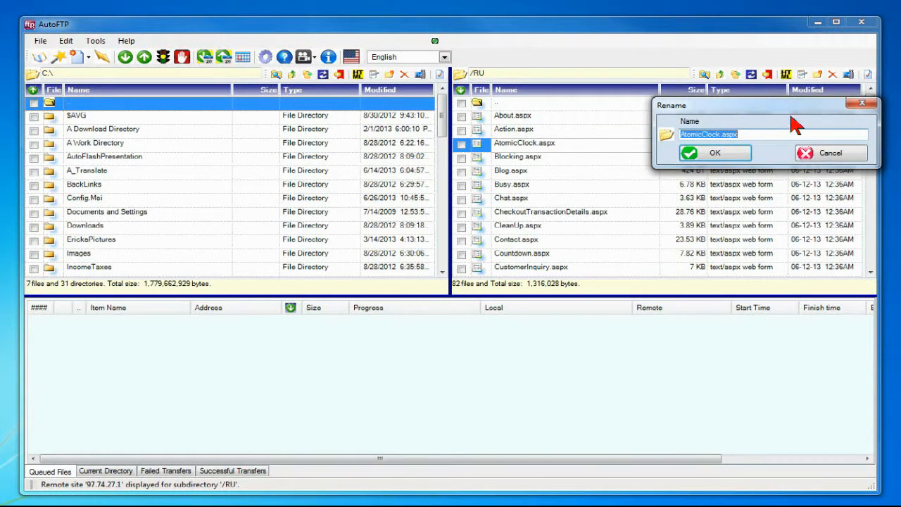
{"action": "left_click", "coordinate": [721, 135]}
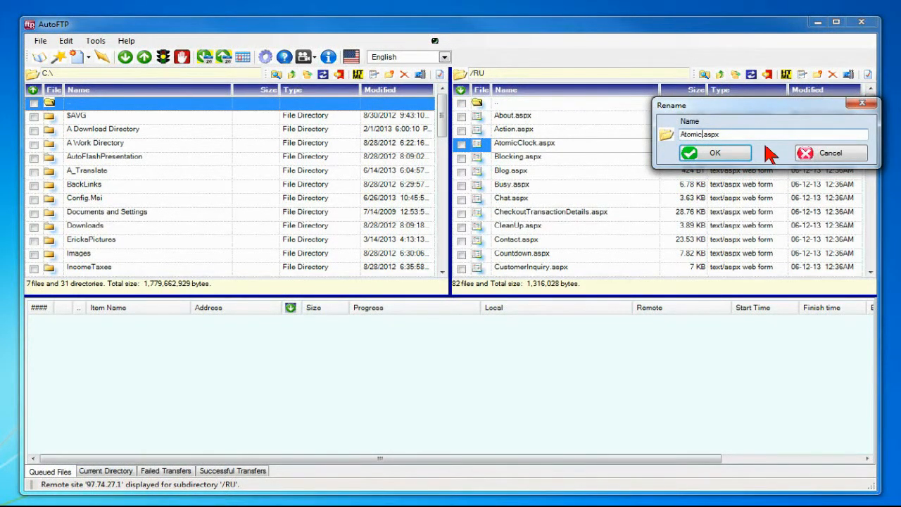
{"action": "left_click", "coordinate": [716, 154]}
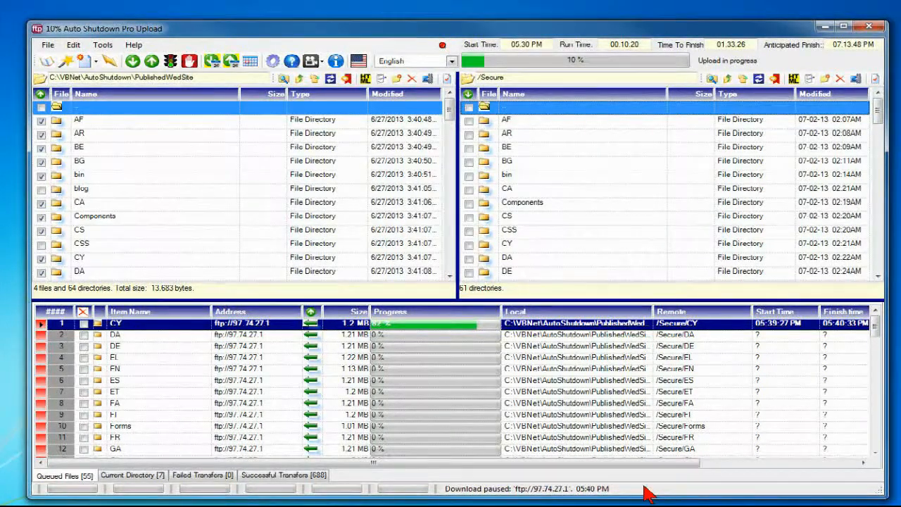
Resume the paused upload to the remote /Secure directory, and terminate it with confirmation.
{"action": "left_click", "coordinate": [169, 65]}
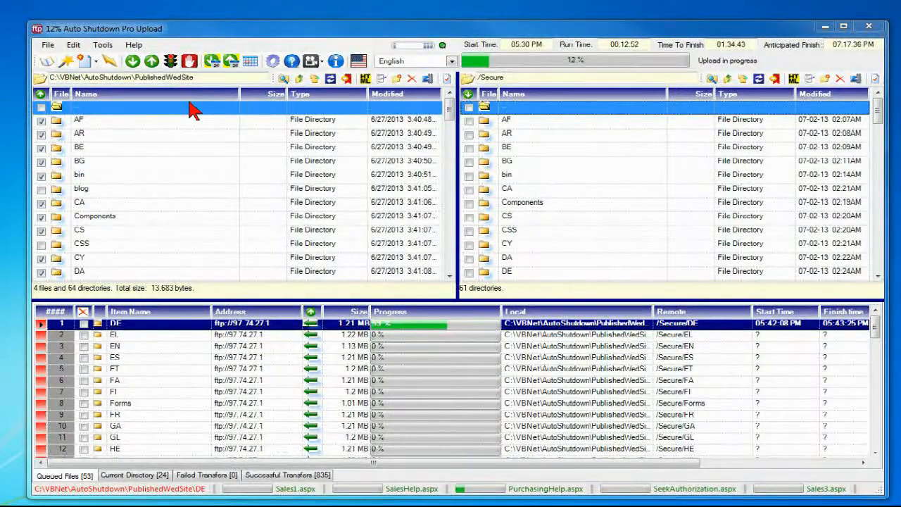
{"action": "left_click", "coordinate": [189, 62]}
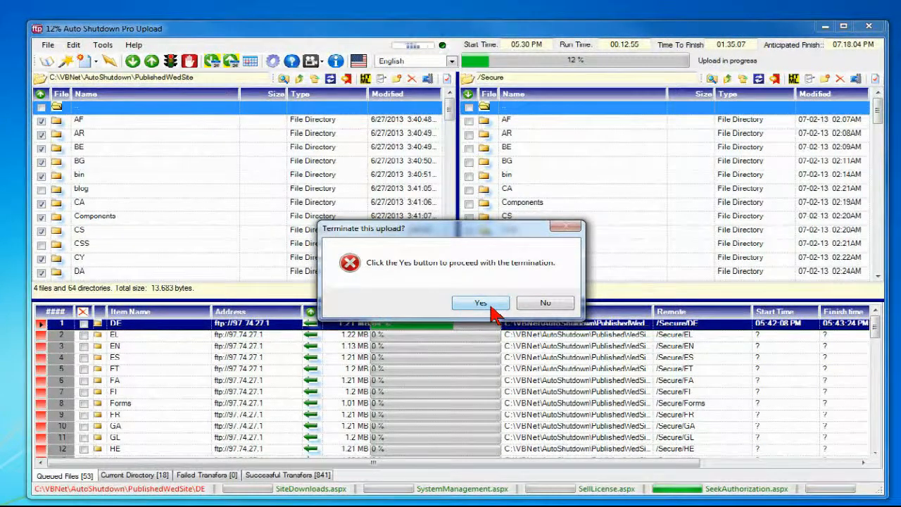
{"action": "left_click", "coordinate": [493, 313]}
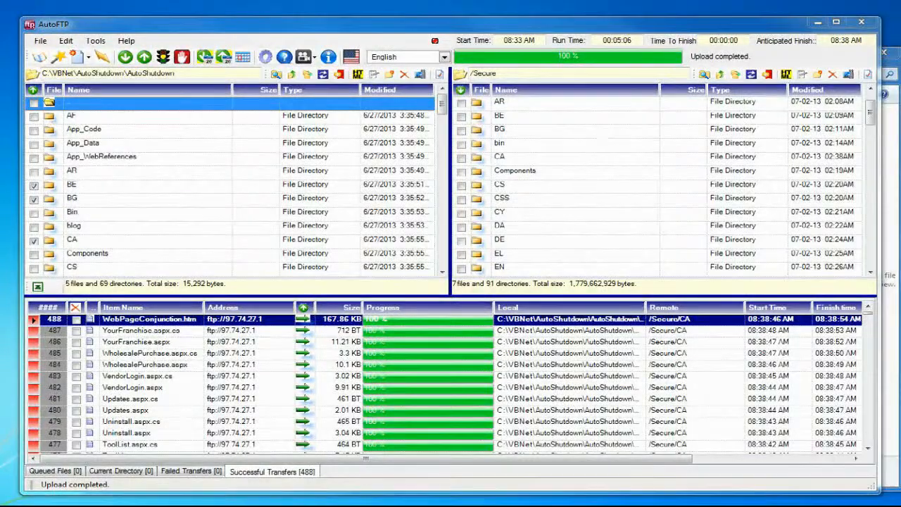
Export the successful transfers list to AutoFTPSuccessLog.xls in the Downloads folder and review the log in Excel.
{"action": "left_click", "coordinate": [37, 286]}
{"action": "left_click", "coordinate": [631, 366]}
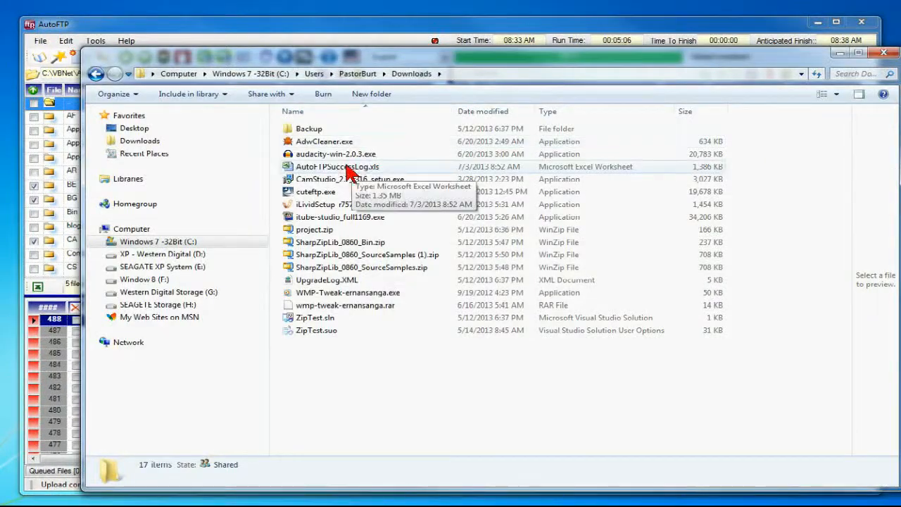
{"action": "double_click", "coordinate": [345, 167]}
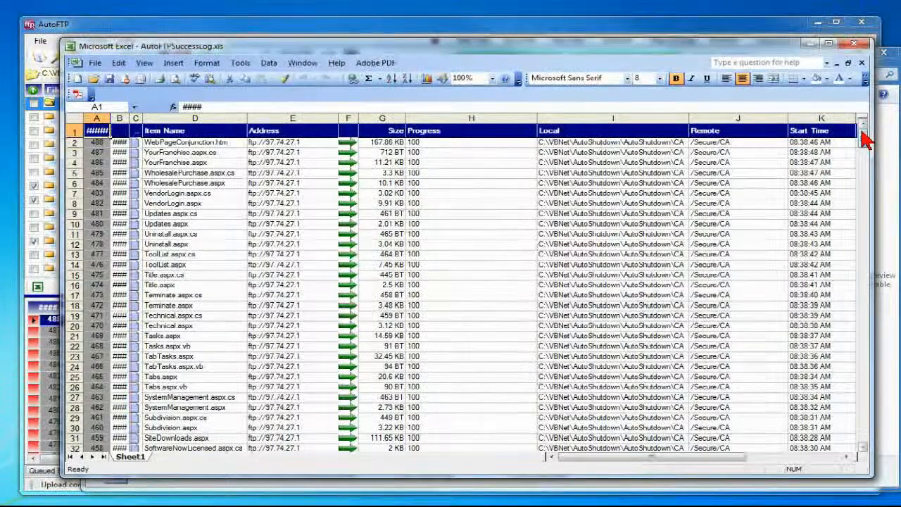
{"action": "left_click_drag", "start_coordinate": [593, 457], "coordinate": [656, 445]}
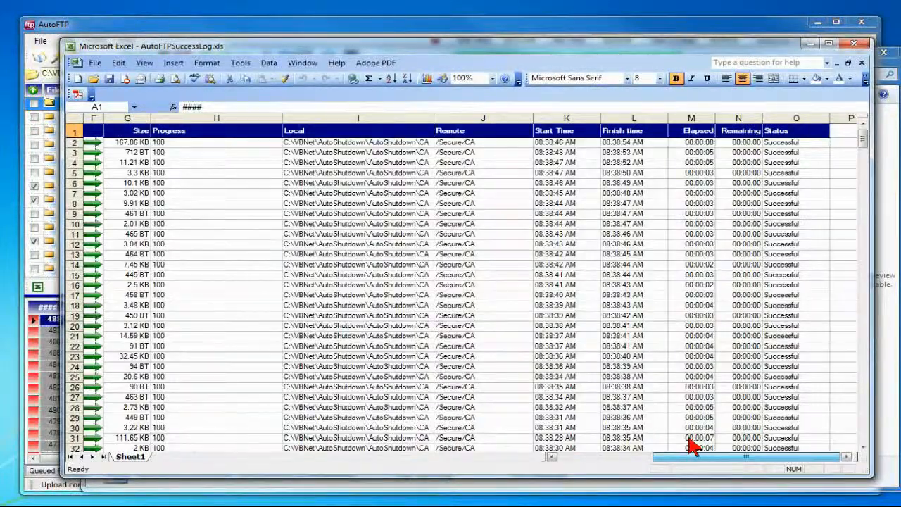
{"action": "left_click_drag", "start_coordinate": [690, 440], "coordinate": [544, 456]}
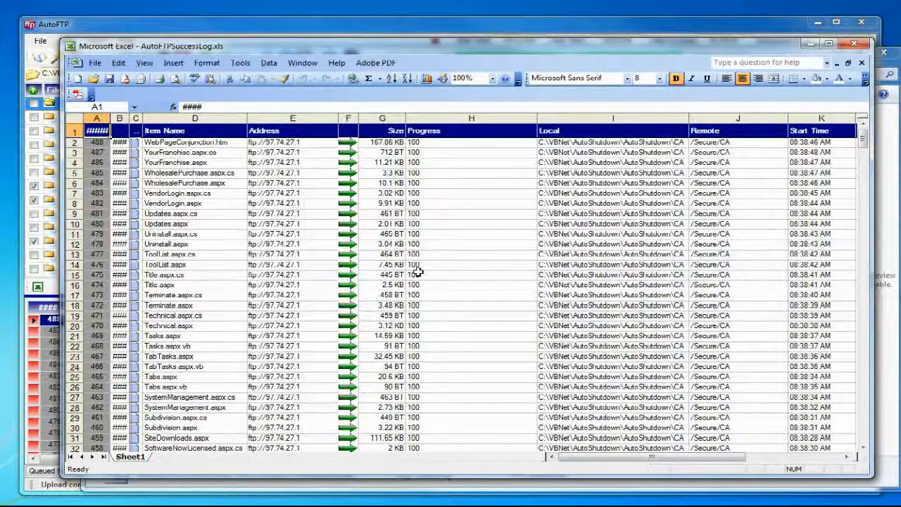